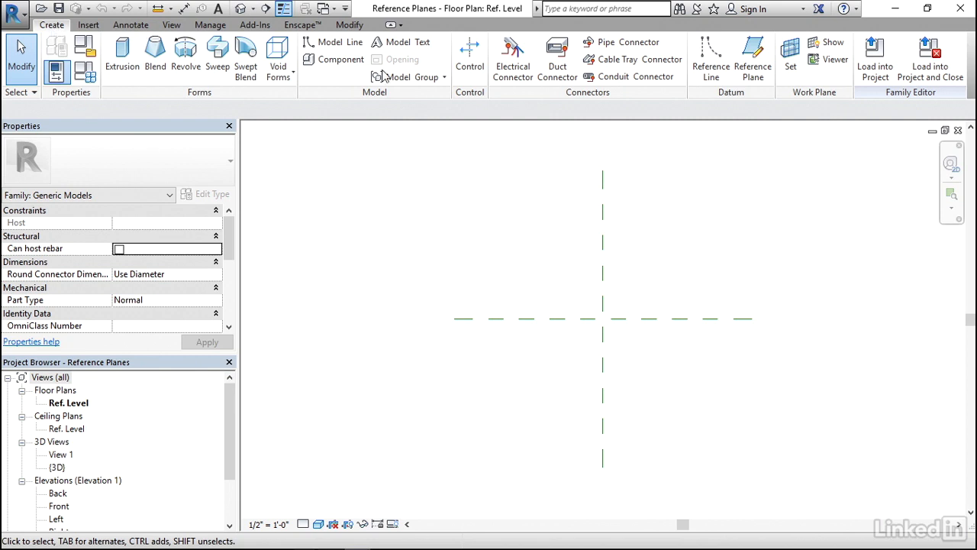
Step: Draw a horizontal reference plane about 4'-0" above the horizontal center plane and a vertical one about 4'-6" right of the vertical center plane
{"action": "left_click", "coordinate": [756, 67]}
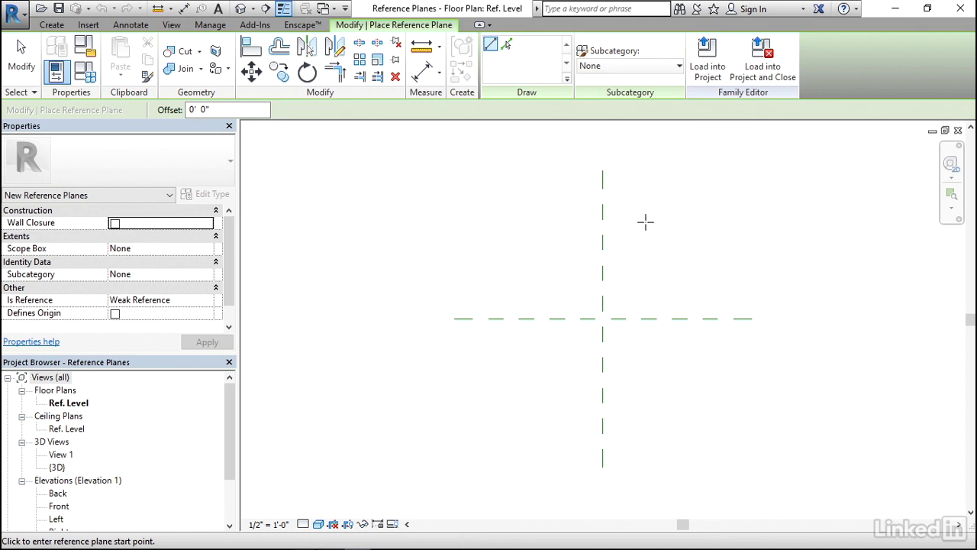
{"action": "left_click", "coordinate": [458, 201]}
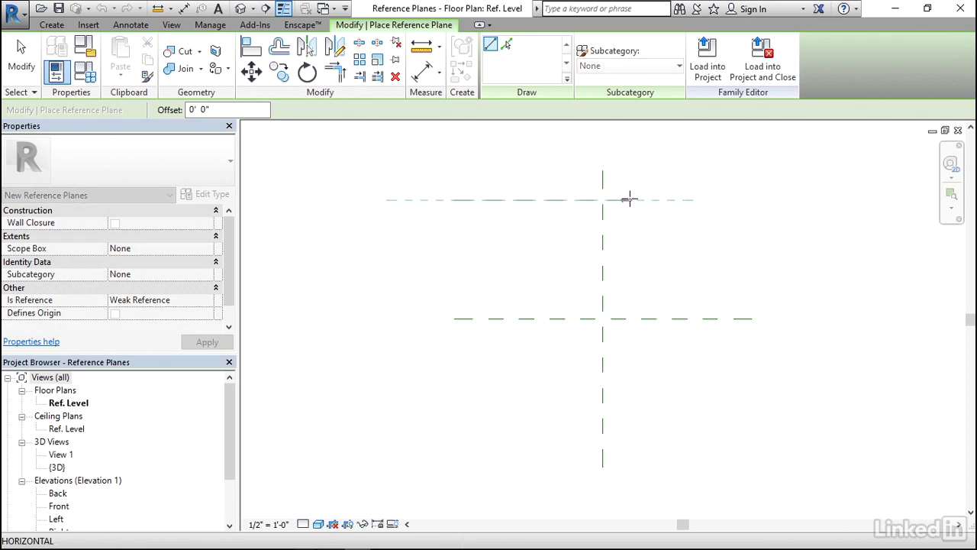
{"action": "left_click", "coordinate": [770, 200]}
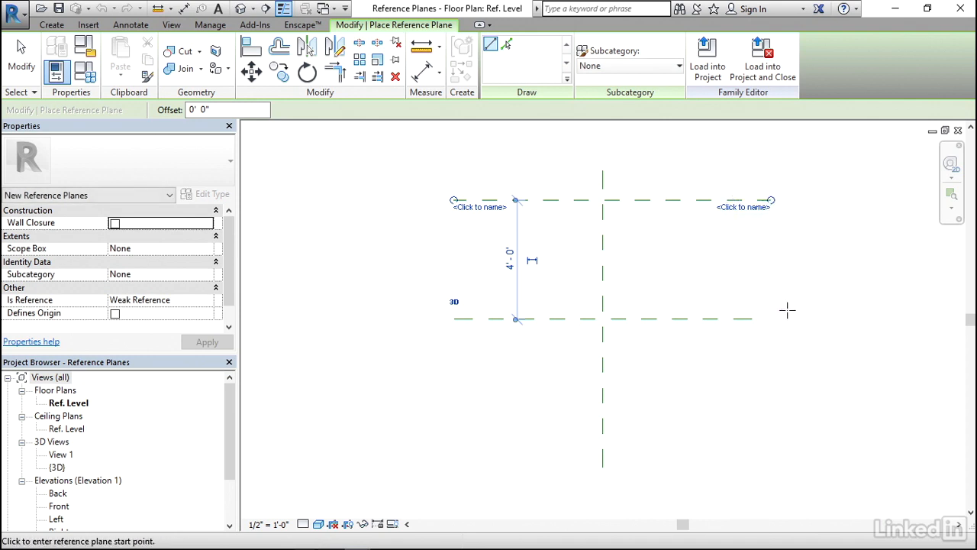
{"action": "left_click", "coordinate": [738, 170]}
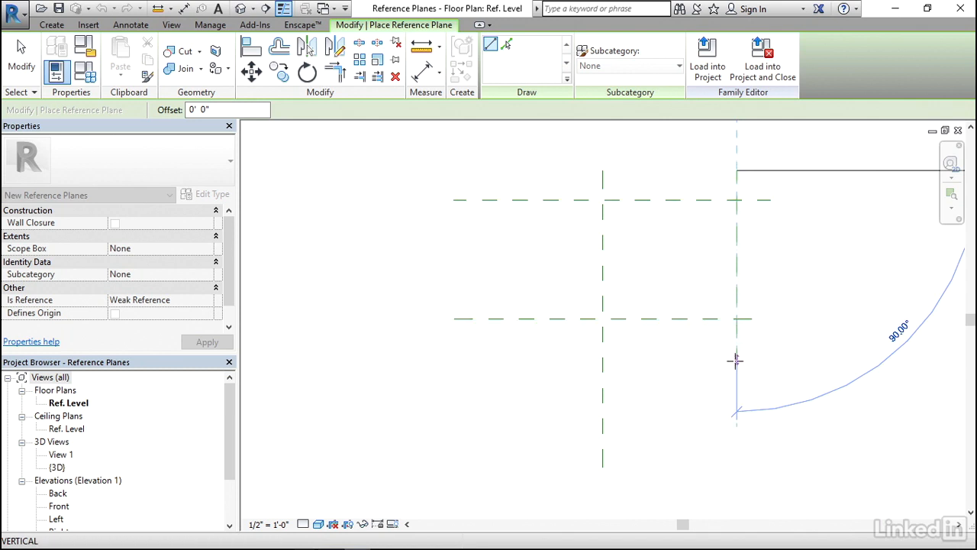
{"action": "left_click", "coordinate": [736, 452]}
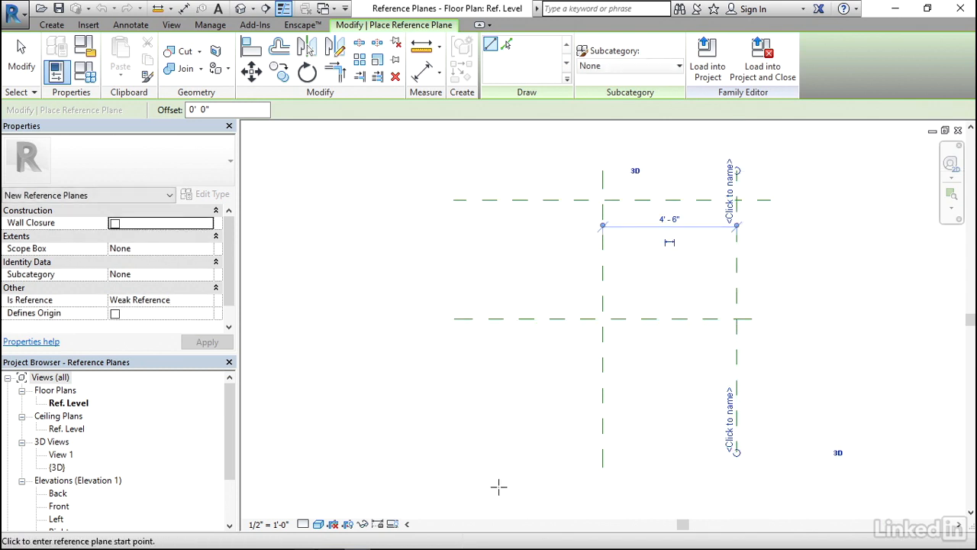
Step: Draw a horizontal reference plane about 4'-6" below the horizontal center plane and a vertical one about 4'-6" left of the vertical center plane
{"action": "left_click", "coordinate": [469, 450]}
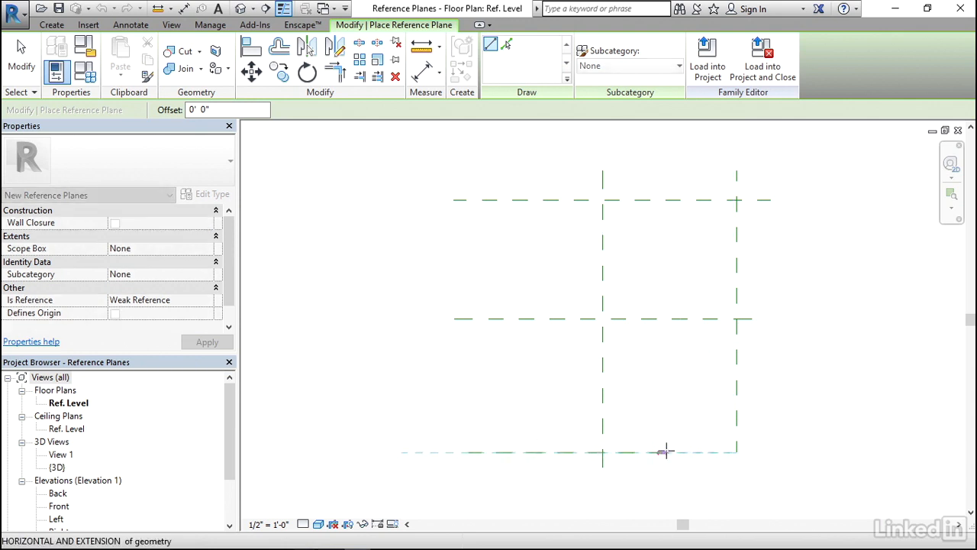
{"action": "left_click", "coordinate": [771, 452]}
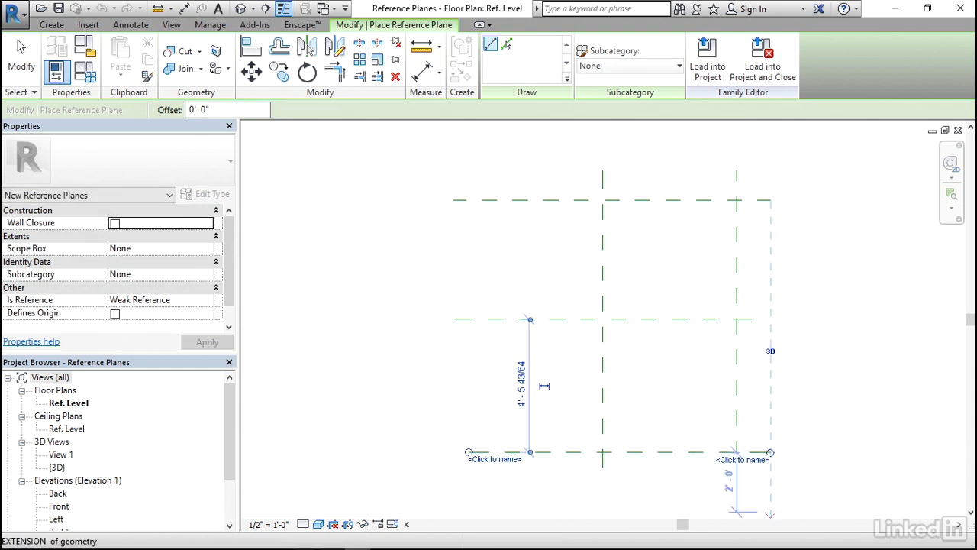
{"action": "left_click", "coordinate": [466, 159]}
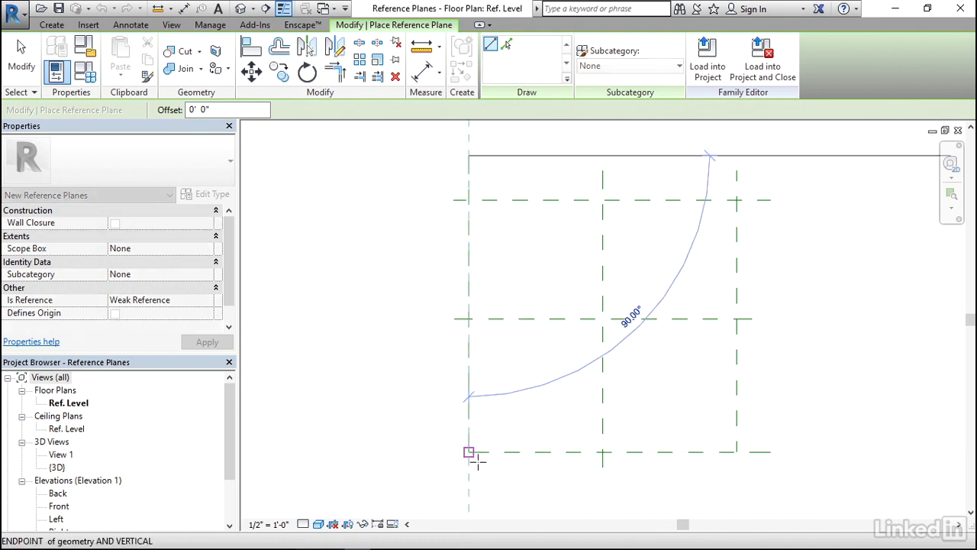
{"action": "left_click", "coordinate": [468, 479]}
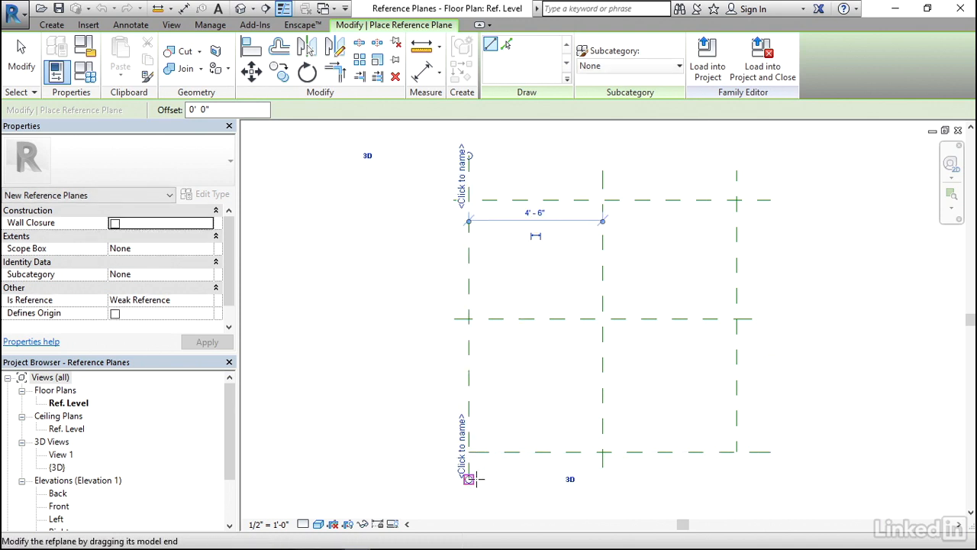
{"action": "key", "text": "Escape"}
{"action": "key", "text": "Escape"}
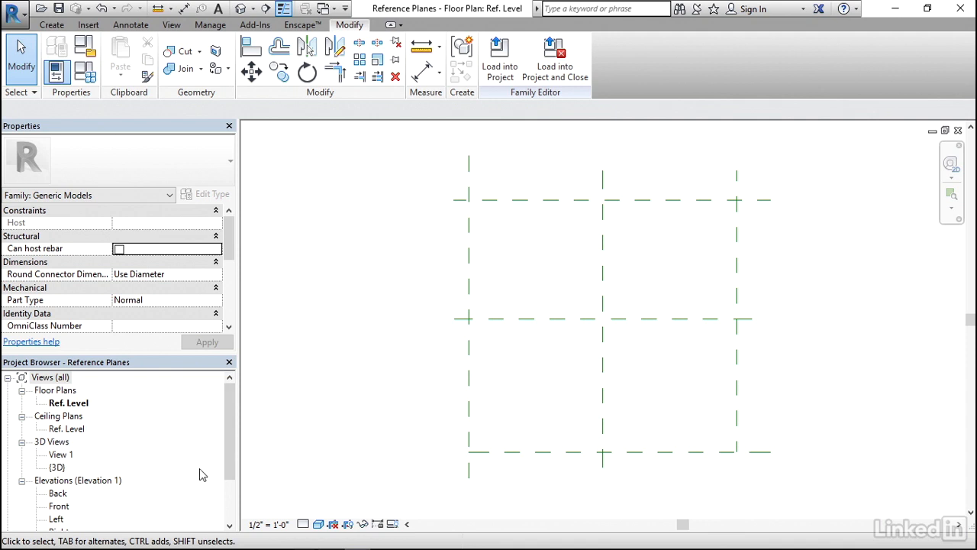
Step: In the Front elevation, draw a horizontal reference plane about 2'-8" above Ref. Level, crossing all three vertical planes
{"action": "double_click", "coordinate": [58, 507]}
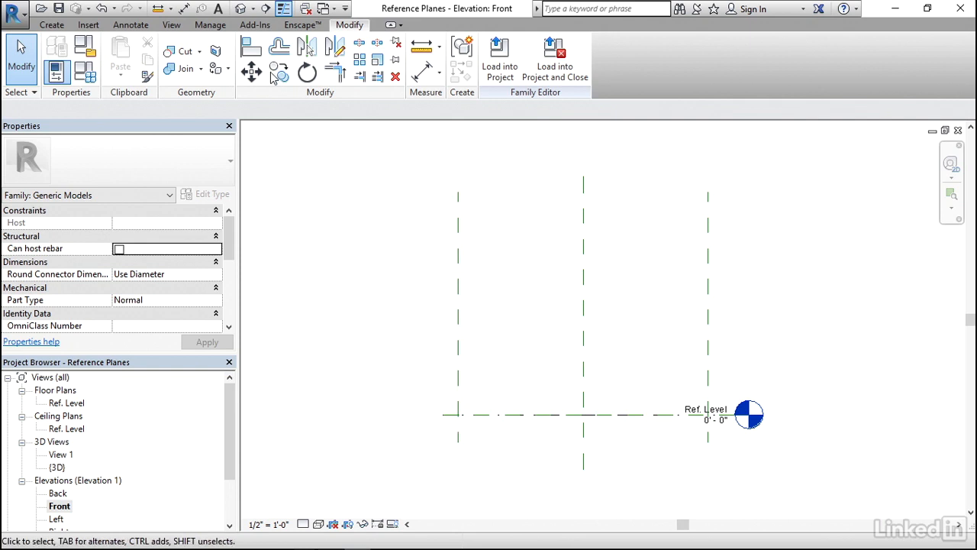
{"action": "left_click", "coordinate": [52, 25]}
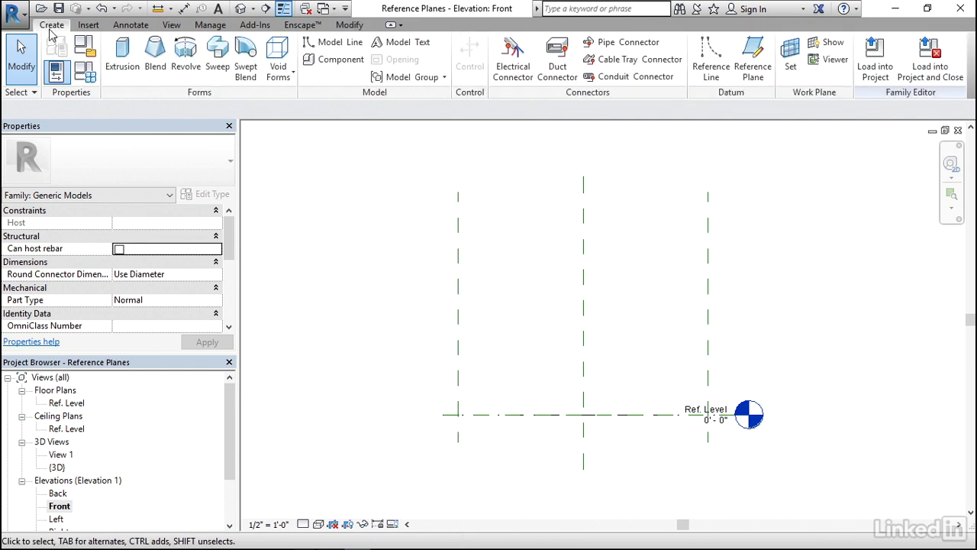
{"action": "left_click", "coordinate": [753, 61]}
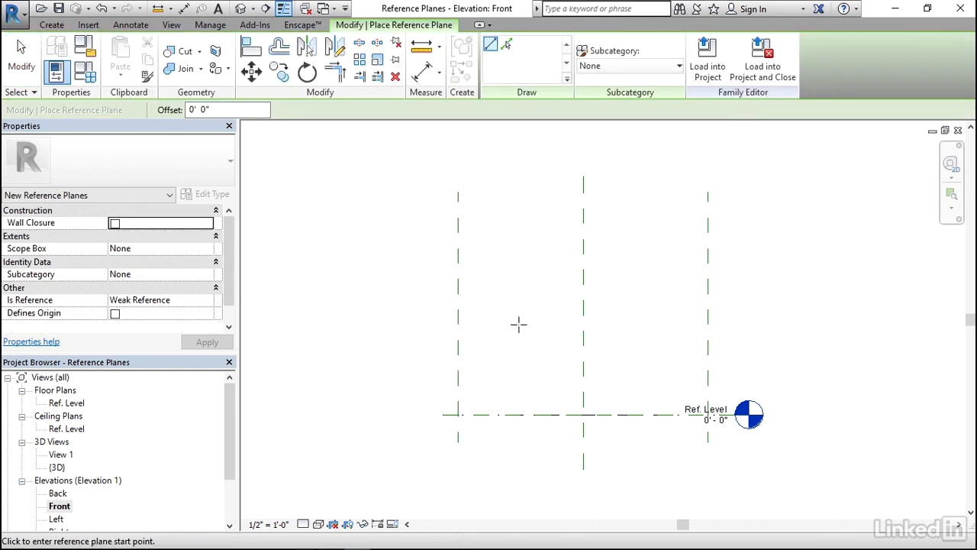
{"action": "left_click", "coordinate": [430, 340]}
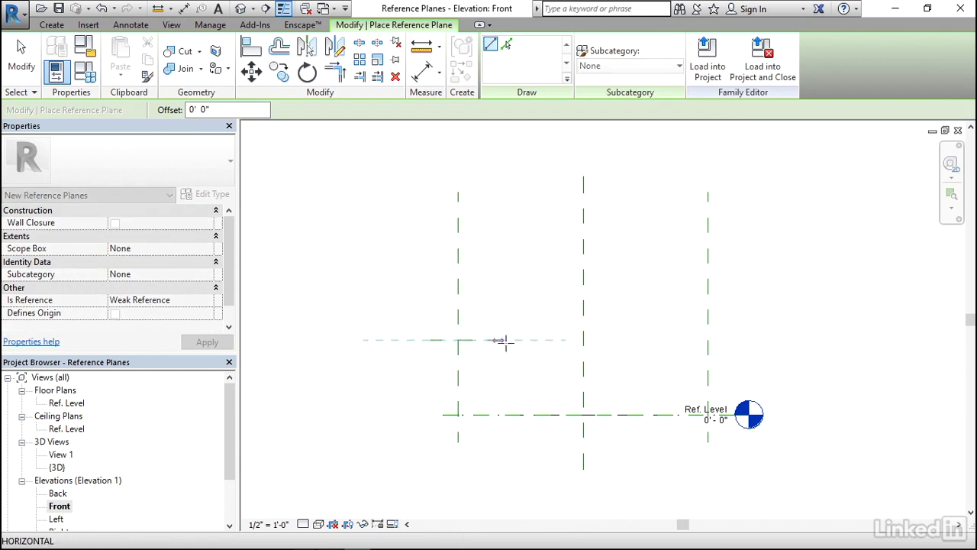
{"action": "left_click", "coordinate": [745, 340]}
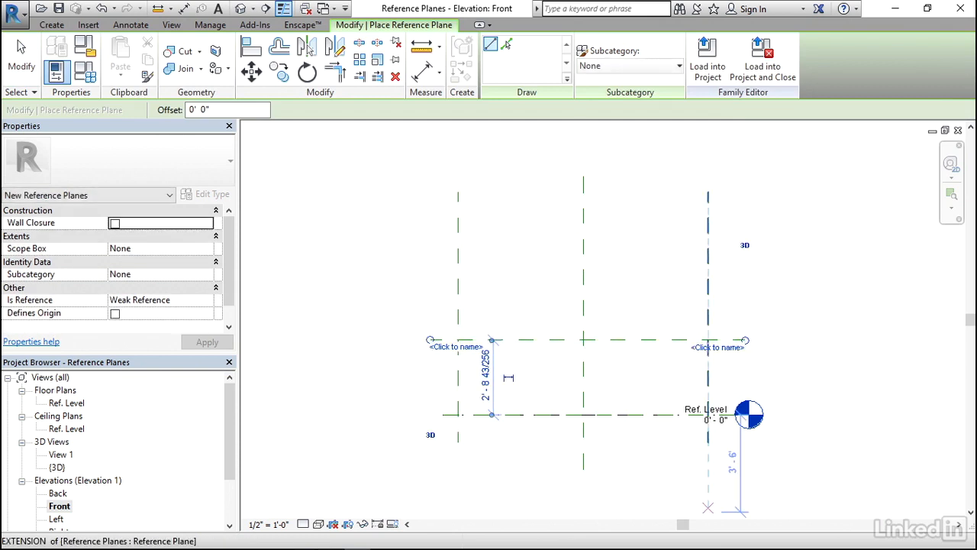
{"action": "key", "text": "Escape"}
{"action": "key", "text": "Escape"}
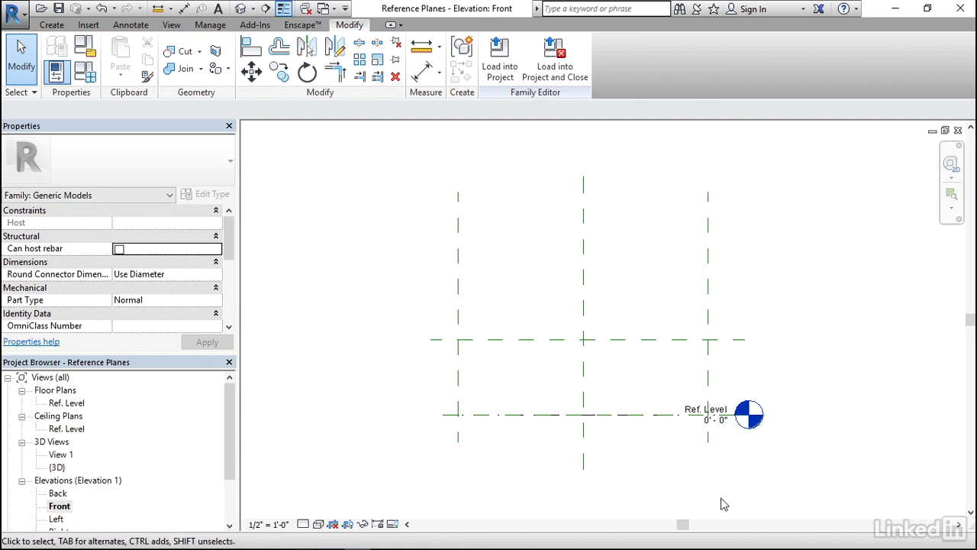
Step: Name the new horizontal reference plane above Ref. Level TOP
{"action": "left_click", "coordinate": [631, 345]}
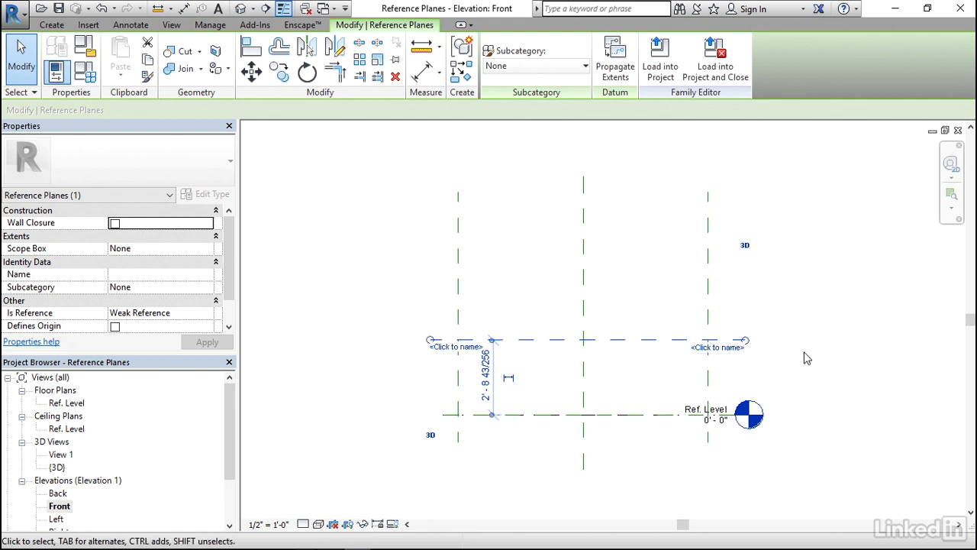
{"action": "scroll", "coordinate": [631, 400], "scroll_direction": "up", "scroll_amount": 1}
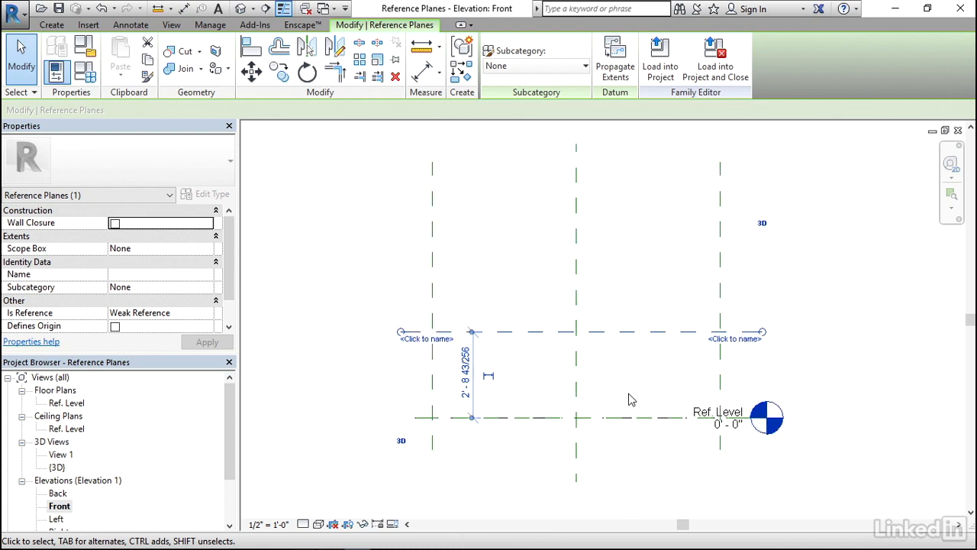
{"action": "scroll", "coordinate": [631, 400], "scroll_direction": "up", "scroll_amount": 1}
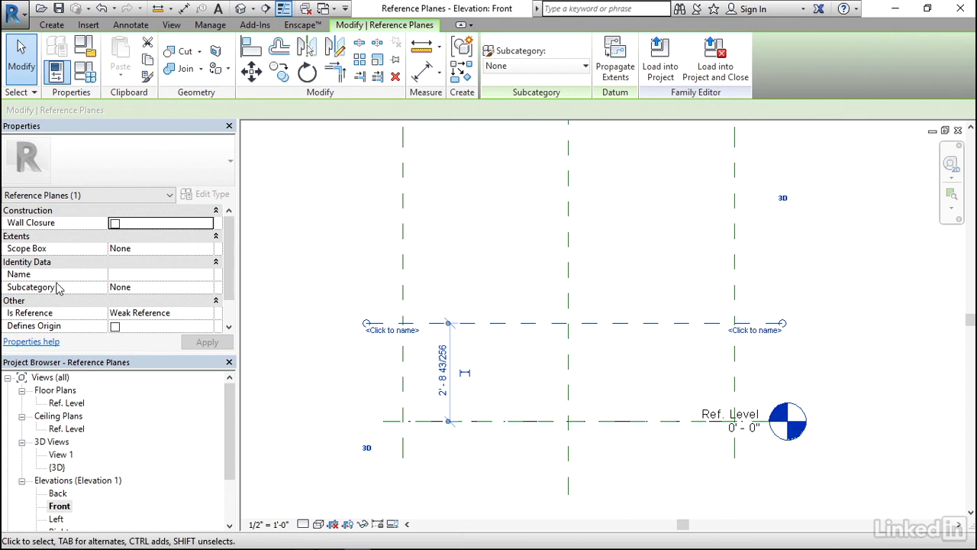
{"action": "left_click", "coordinate": [390, 333]}
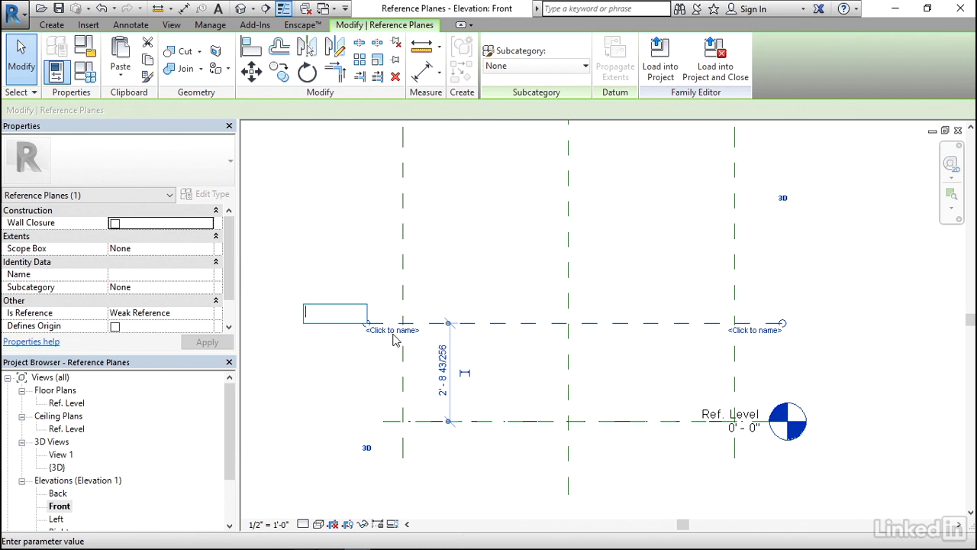
{"action": "type", "text": "TOP"}
{"action": "key", "text": "Return"}
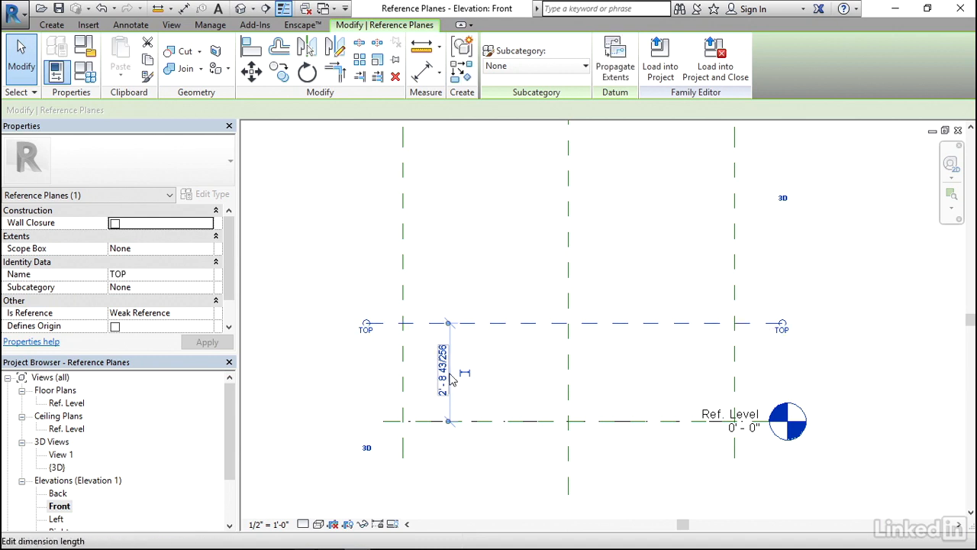
{"action": "left_click", "coordinate": [856, 332]}
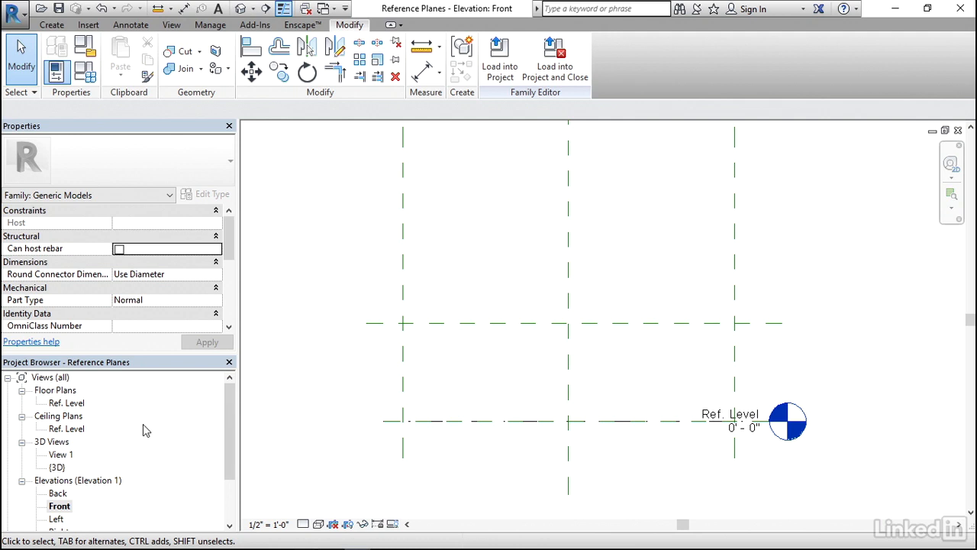
Step: In the Ref. Level floor plan, name the upper horizontal reference plane North
{"action": "double_click", "coordinate": [65, 404]}
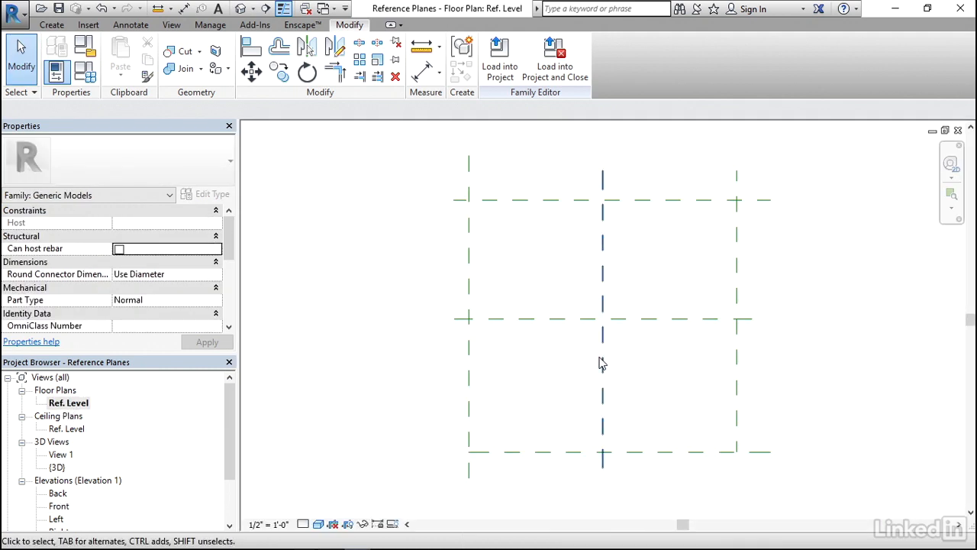
{"action": "left_click", "coordinate": [653, 202]}
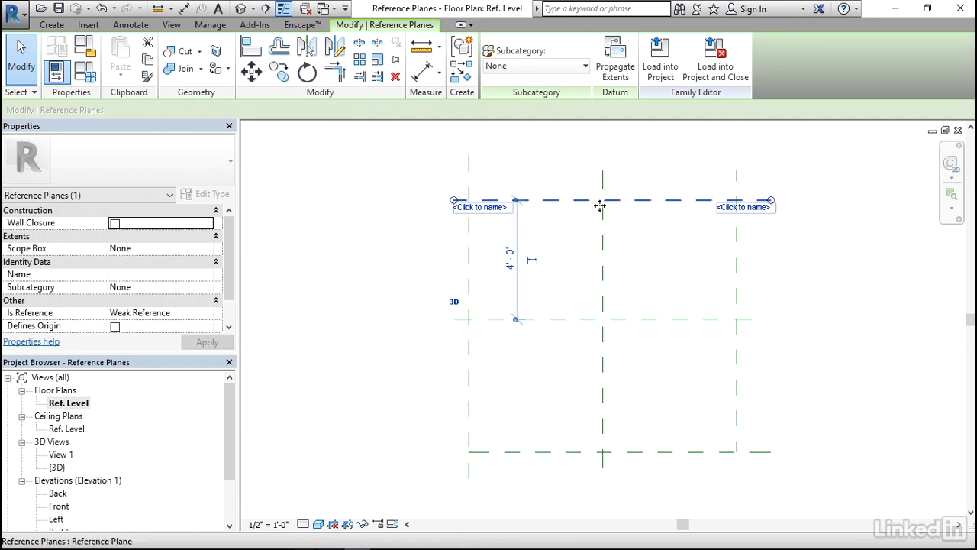
{"action": "left_click", "coordinate": [490, 217]}
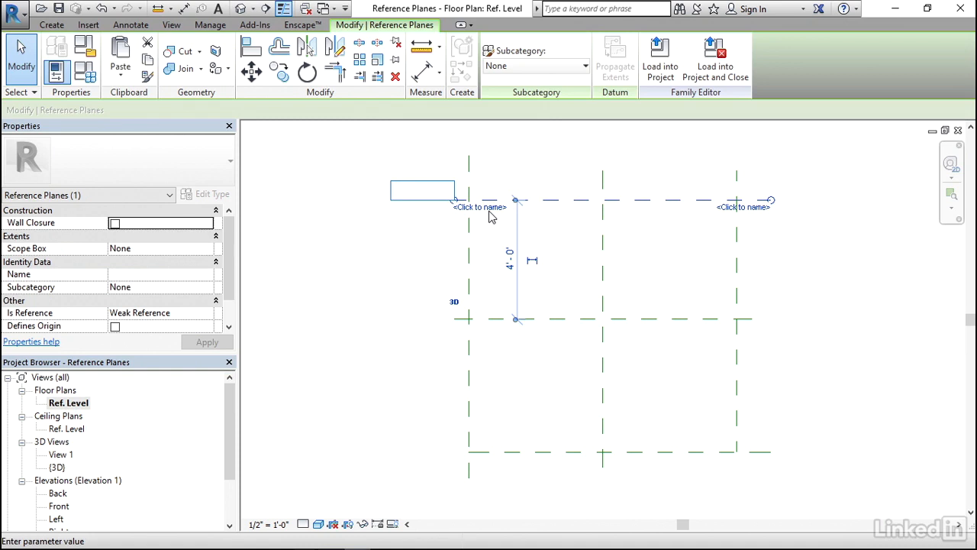
{"action": "type", "text": "North"}
{"action": "left_click", "coordinate": [395, 163]}
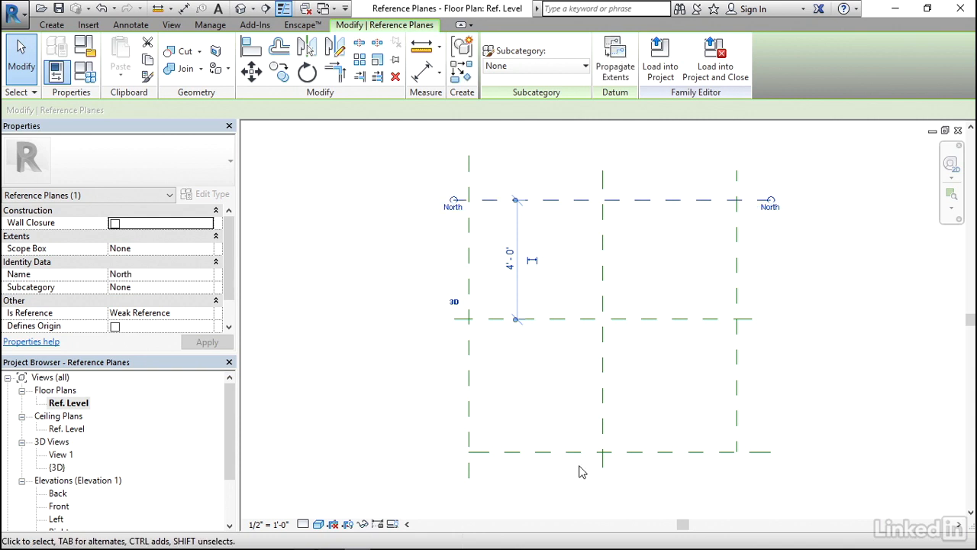
Step: Name the lower horizontal reference plane South
{"action": "left_click", "coordinate": [508, 457]}
{"action": "left_click", "coordinate": [504, 460]}
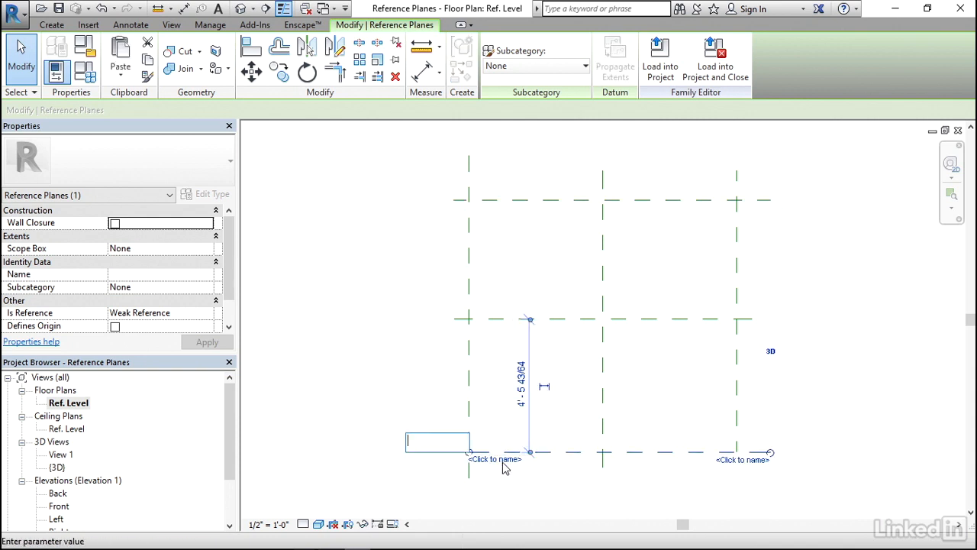
{"action": "type", "text": "South"}
{"action": "key", "text": "Return"}
Step: Name the vertical reference plane left of the center plane West
{"action": "left_click", "coordinate": [470, 392]}
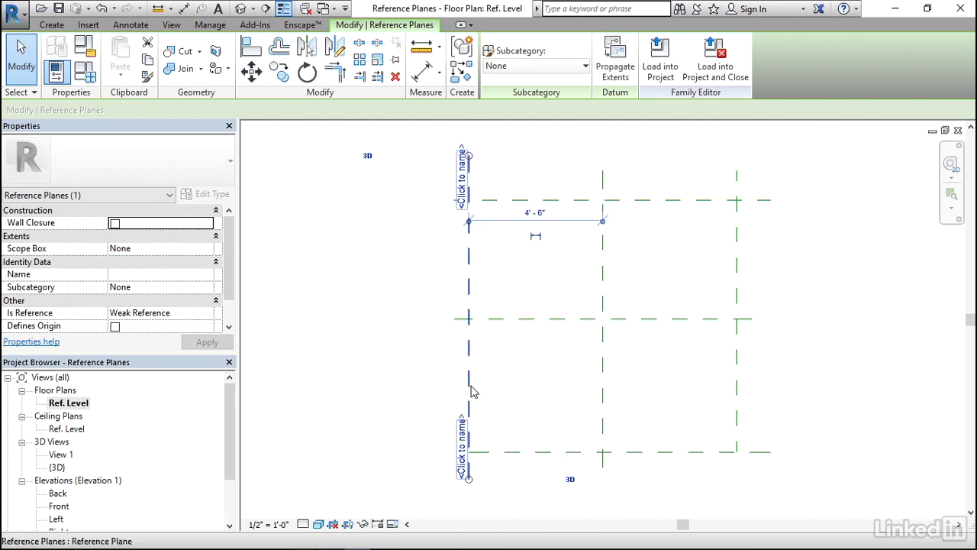
{"action": "left_click", "coordinate": [462, 179]}
{"action": "type", "text": "West"}
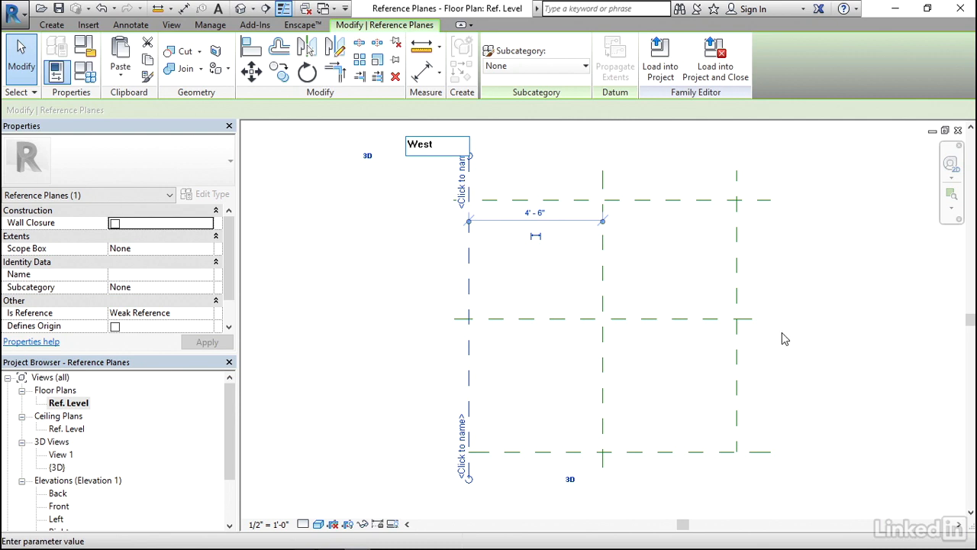
{"action": "left_click", "coordinate": [801, 295]}
Step: Name the vertical reference plane right of the center plane East, and leave that plane selected
{"action": "left_click", "coordinate": [745, 272]}
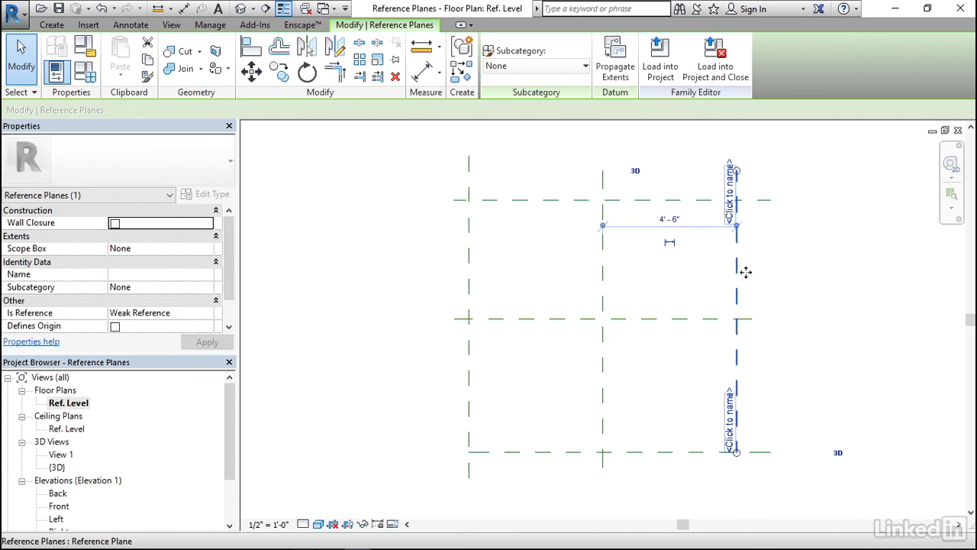
{"action": "left_click", "coordinate": [733, 189]}
{"action": "type", "text": "Ea"}
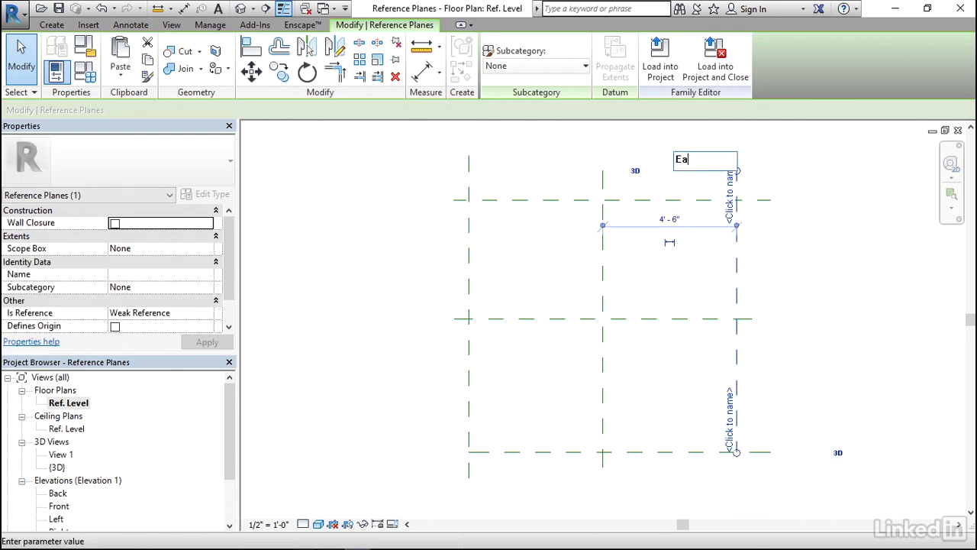
{"action": "type", "text": "st"}
{"action": "key", "text": "Return"}
{"action": "key", "text": "Escape"}
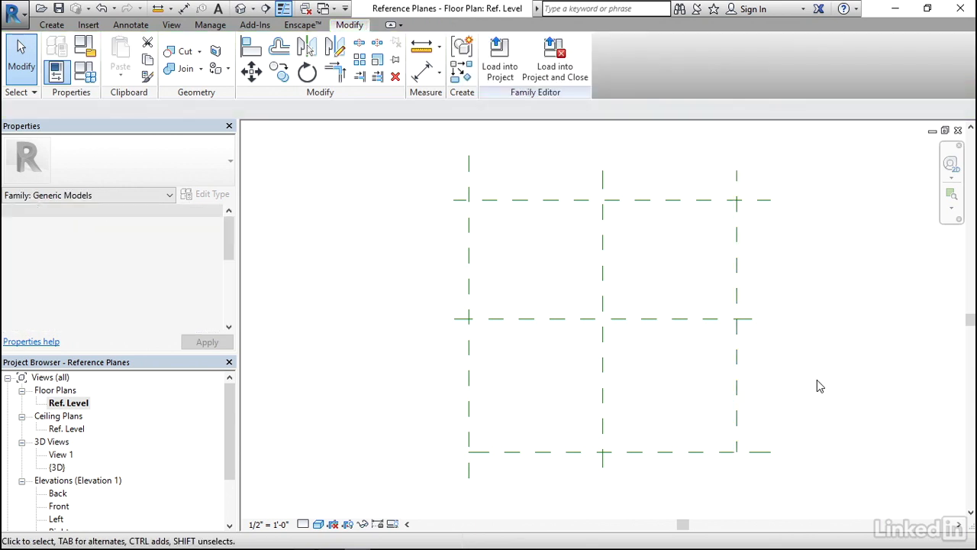
{"action": "left_click", "coordinate": [737, 425]}
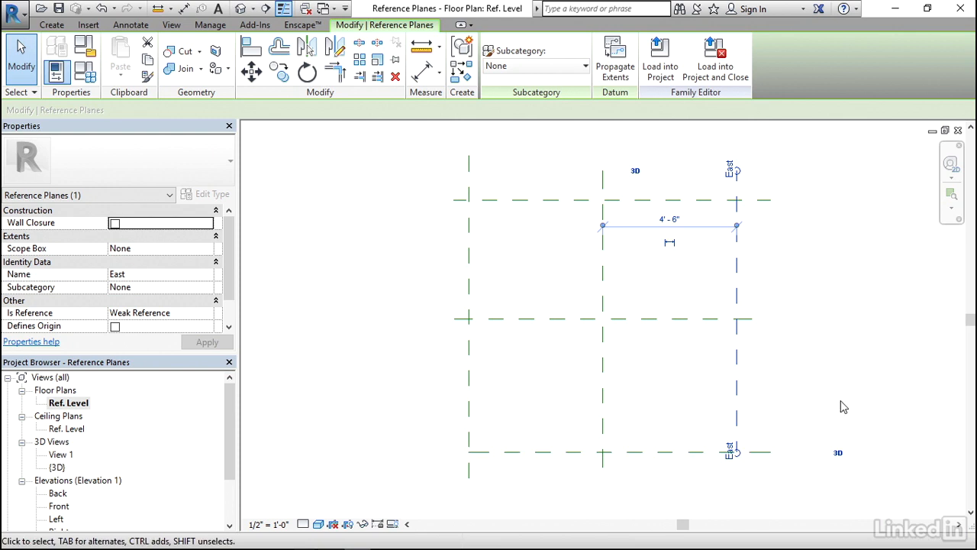